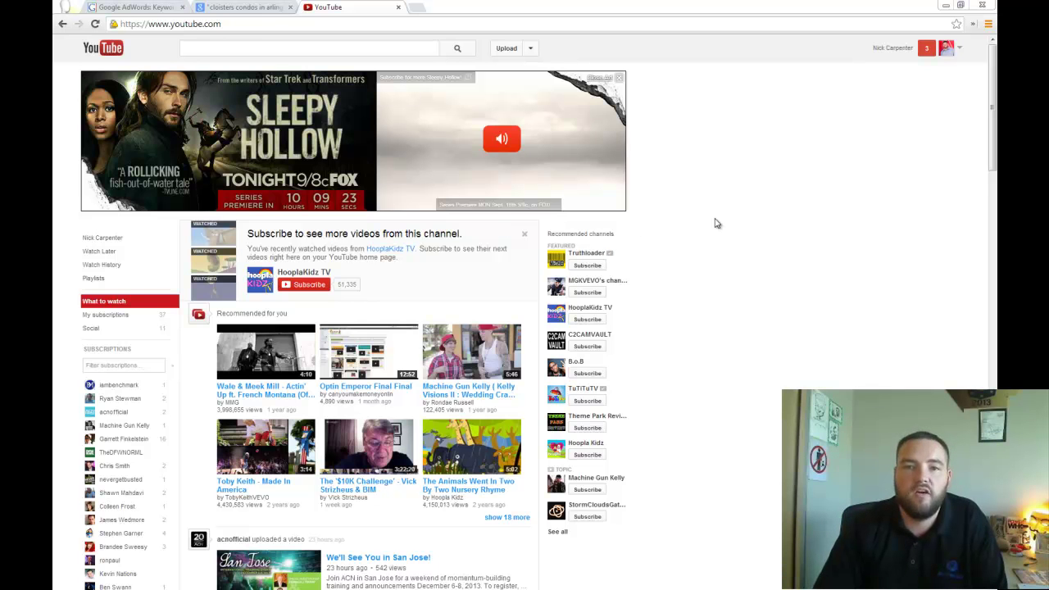
- Switch to the desktop and rename the video file as "Cloisters Condos in Arlington TX"
click(961, 5)
click(960, 6)
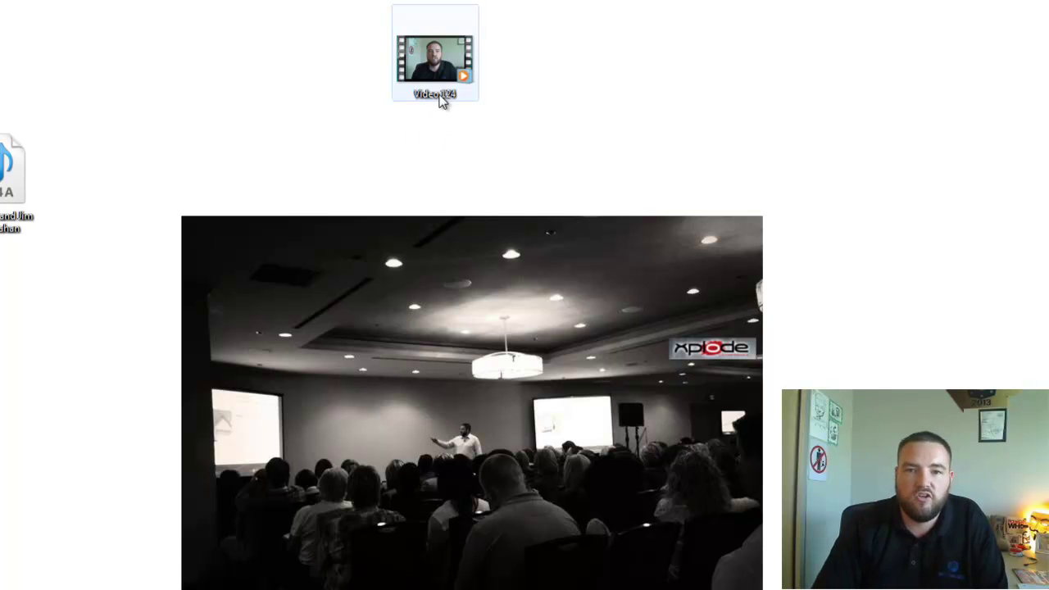
right_click(439, 96)
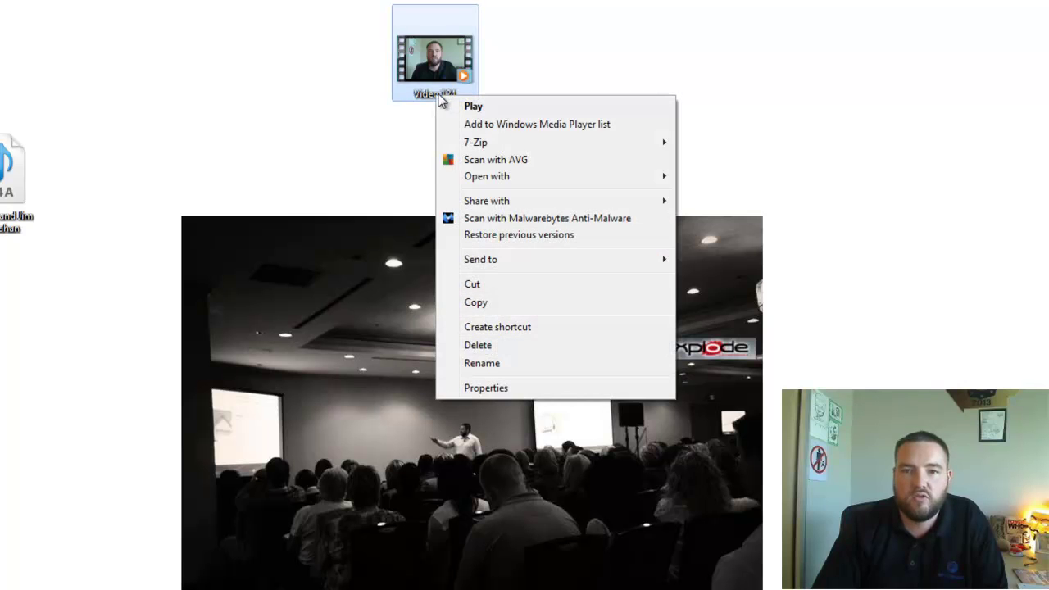
click(474, 365)
text(C)
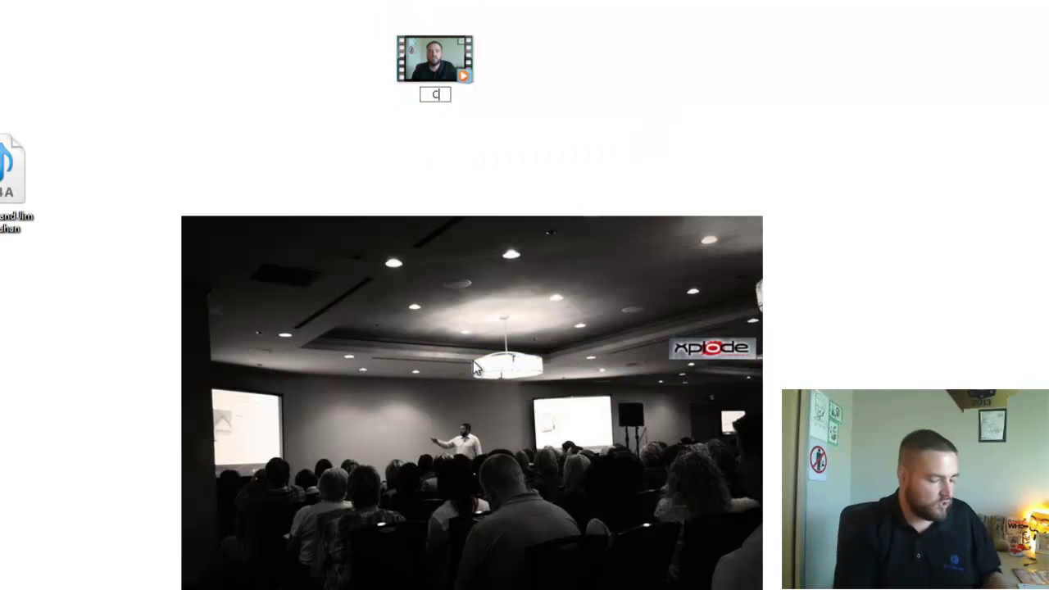
text(loisters C)
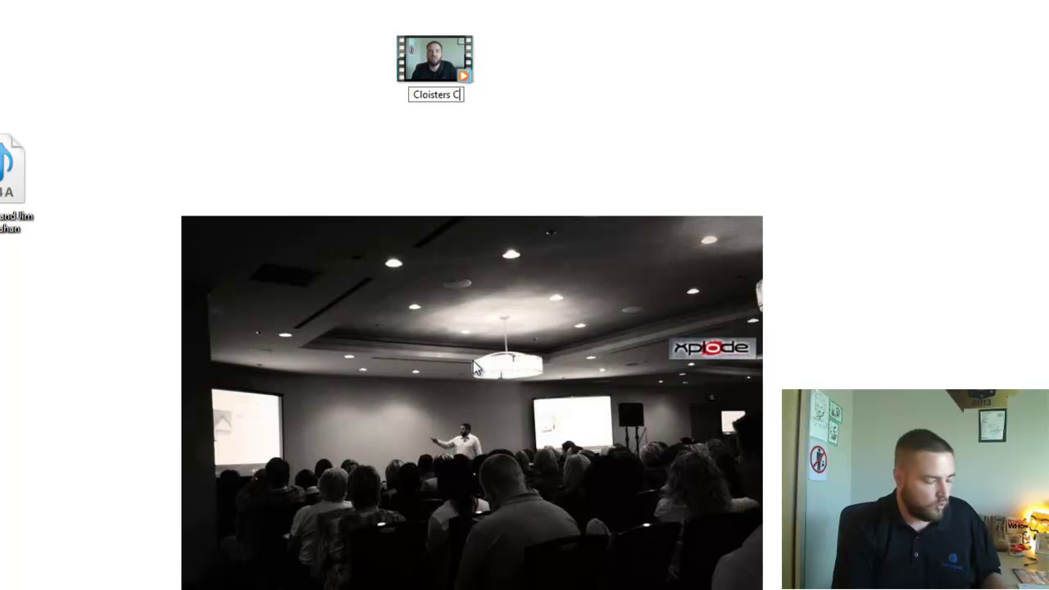
text(ondos in A)
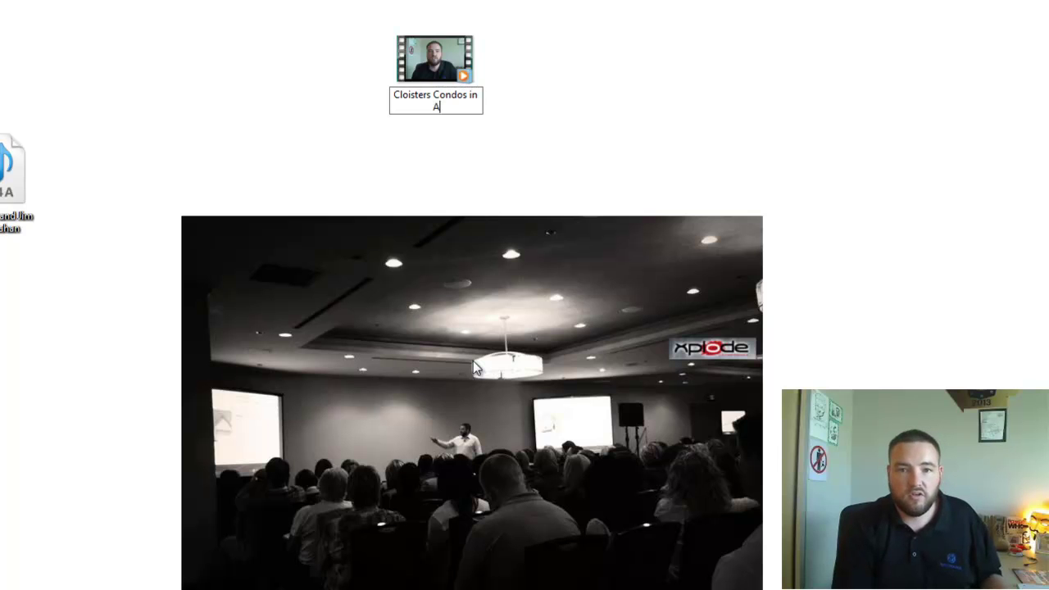
text(rlington TX)
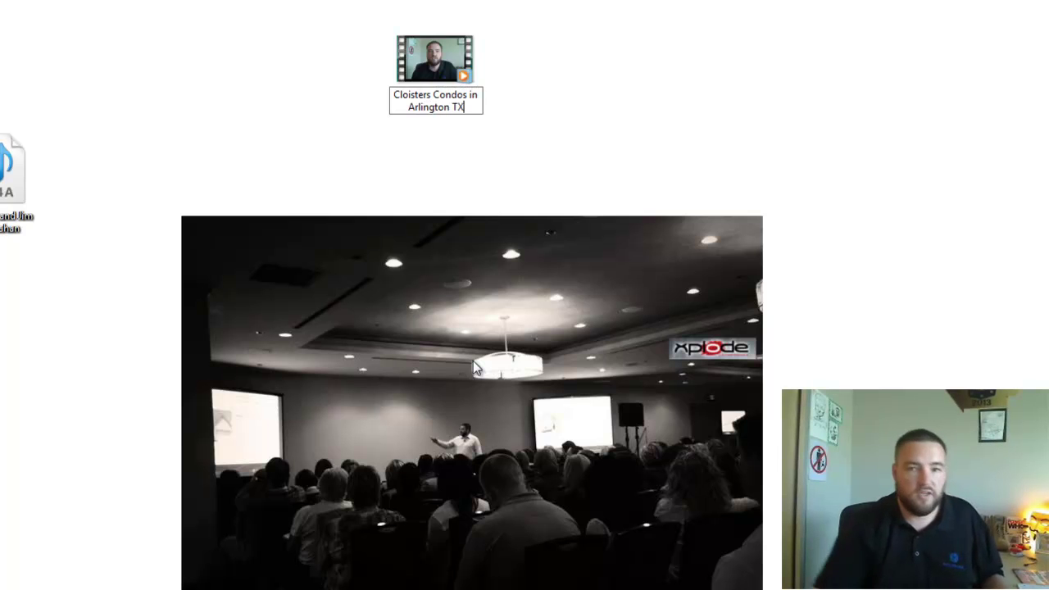
key(Return)
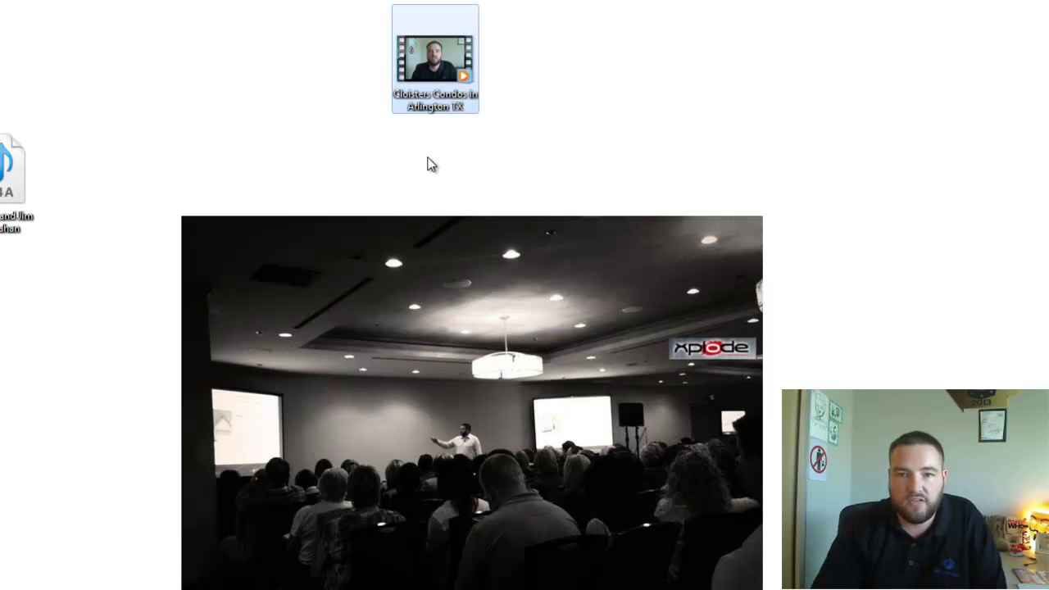
click(432, 165)
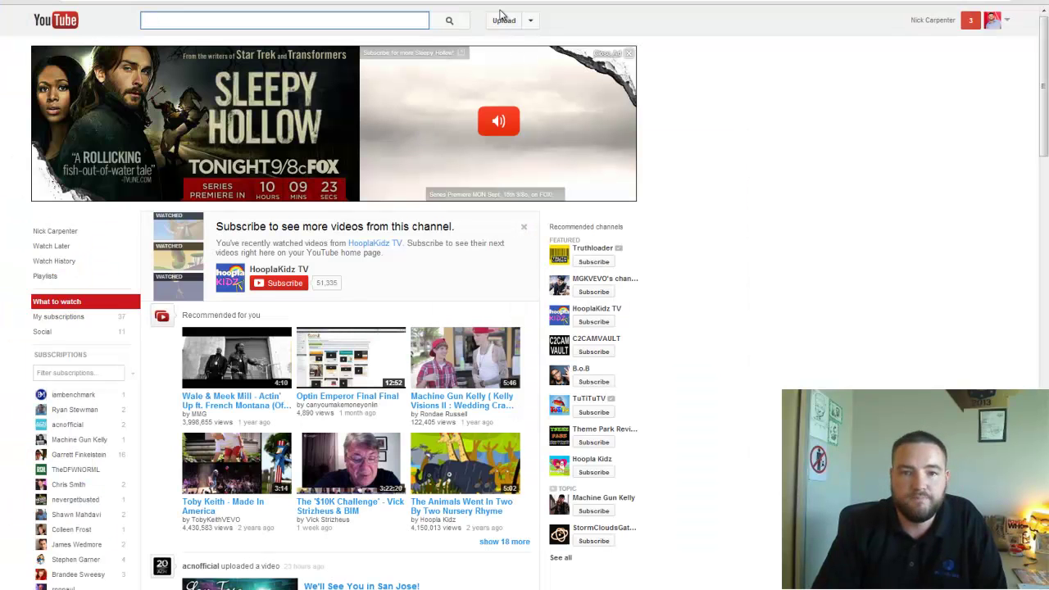
- Upload the "Cloisters Condos in Arlington TX" video file from the desktop to YouTube
click(504, 21)
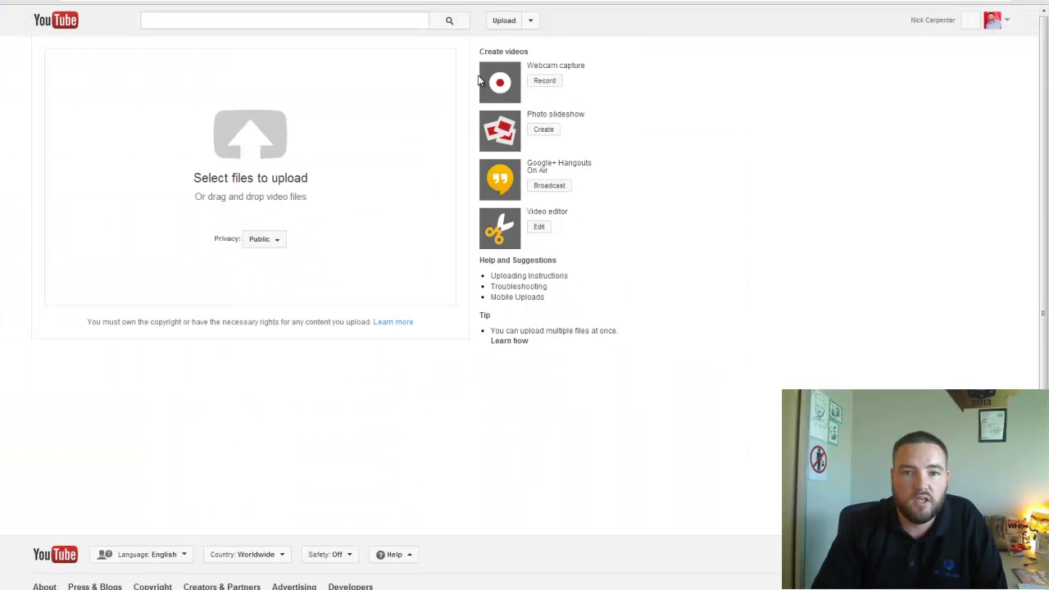
click(256, 141)
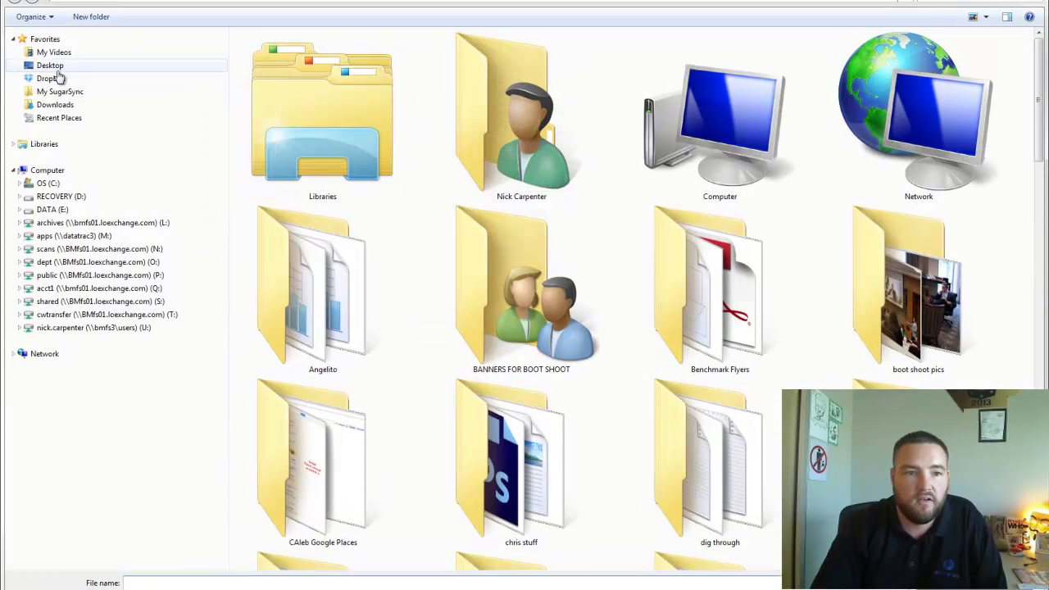
drag(1038, 99, 1037, 338)
double_click(522, 326)
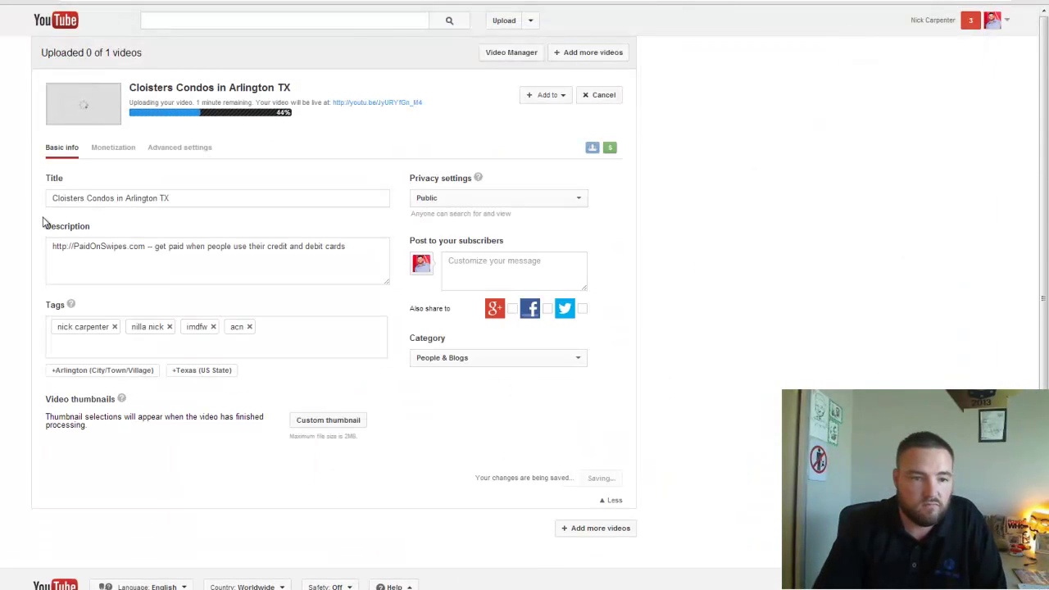
- Clear the default text from the video's description
click(326, 243)
key(ctrl+a)
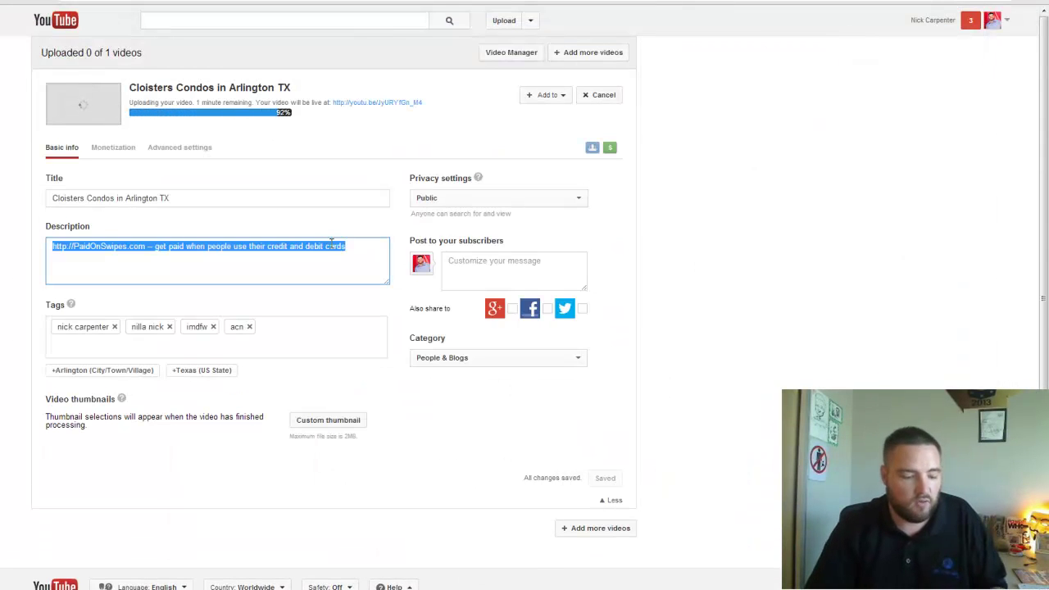
key(BackSpace)
click(8, 236)
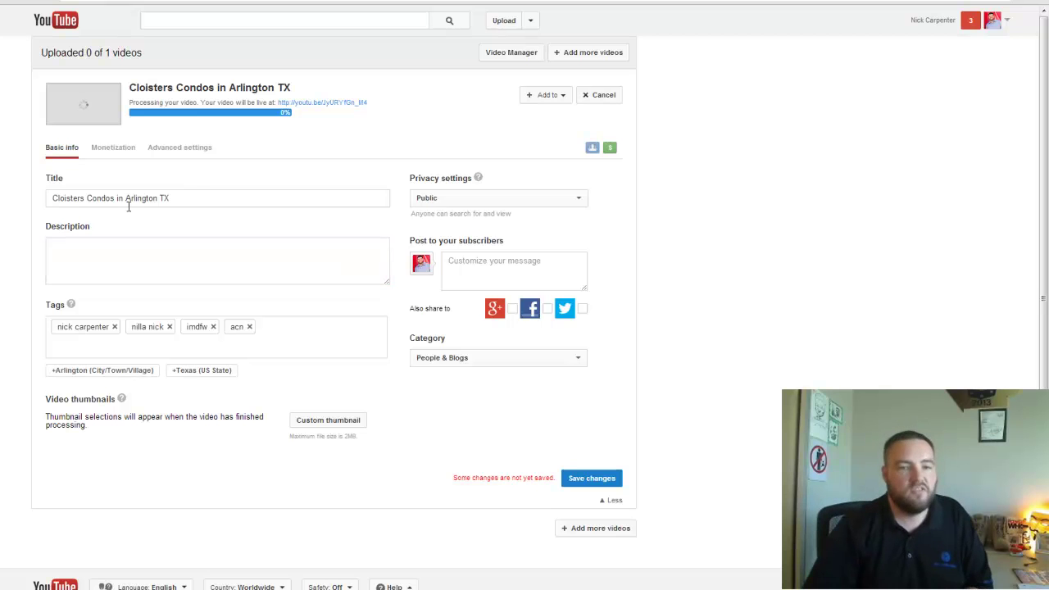
- Extend the video title with "~ Condos for Sale in Arlington" after "Cloisters Condos in Arlington TX"
click(194, 197)
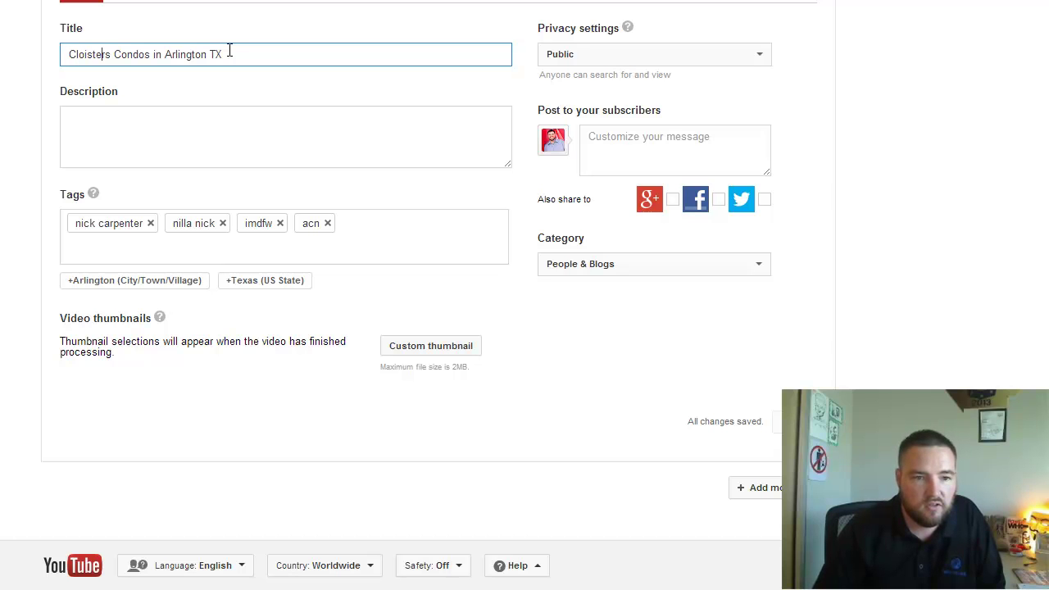
key(Right)
key(Right)
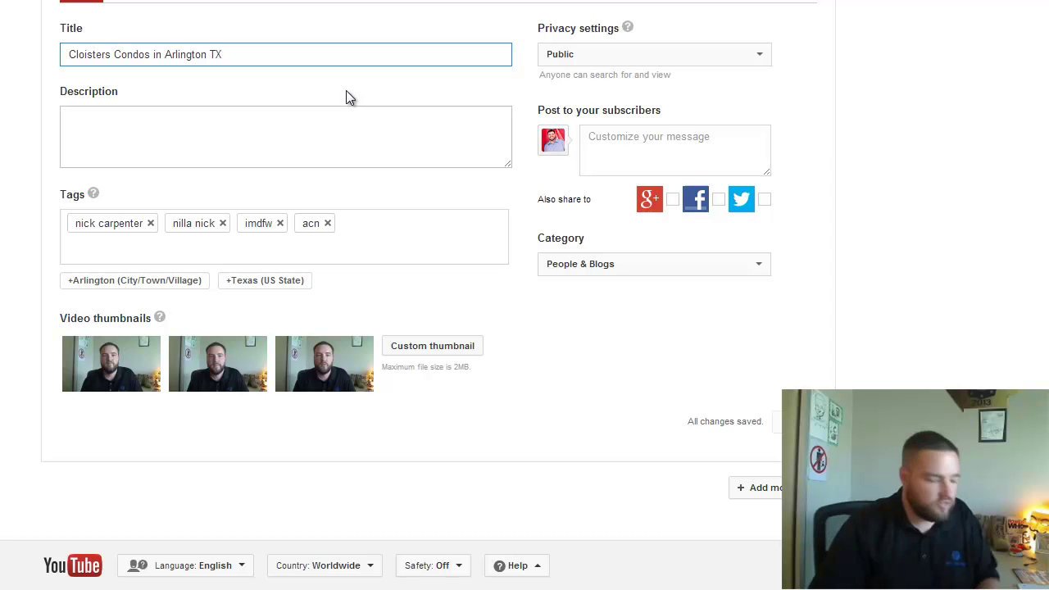
text(~ Condos)
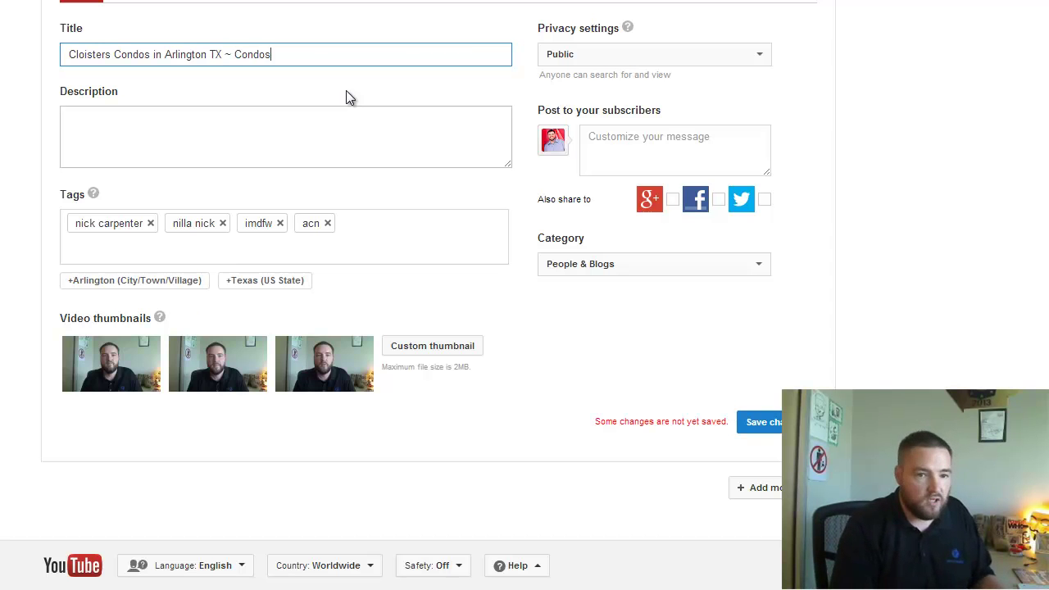
text( for Sale in Alrin)
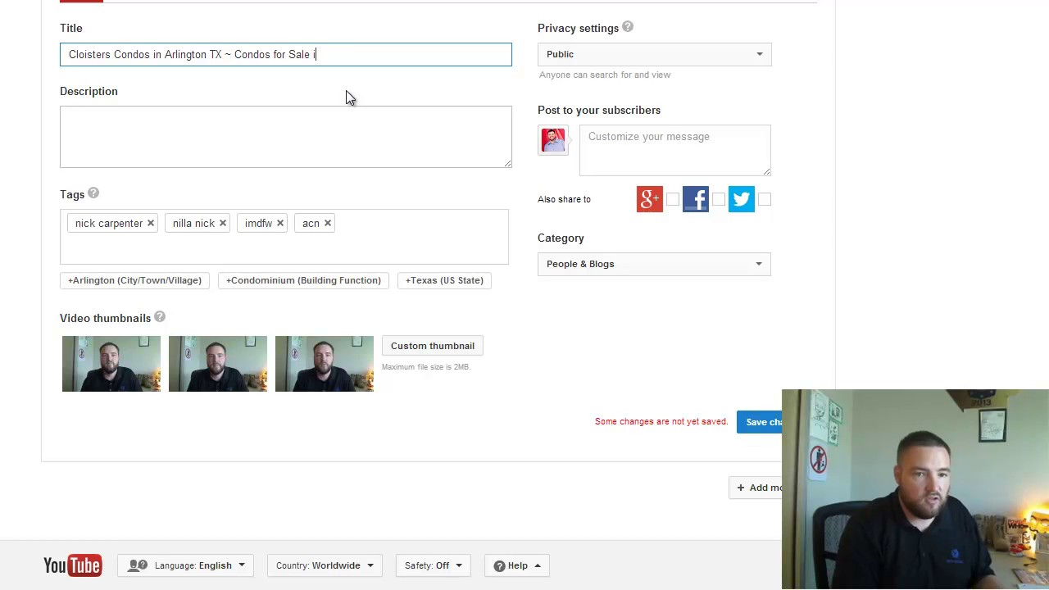
key(BackSpace)
key(BackSpace)
key(BackSpace)
key(BackSpace)
text(rlington)
key(Tab)
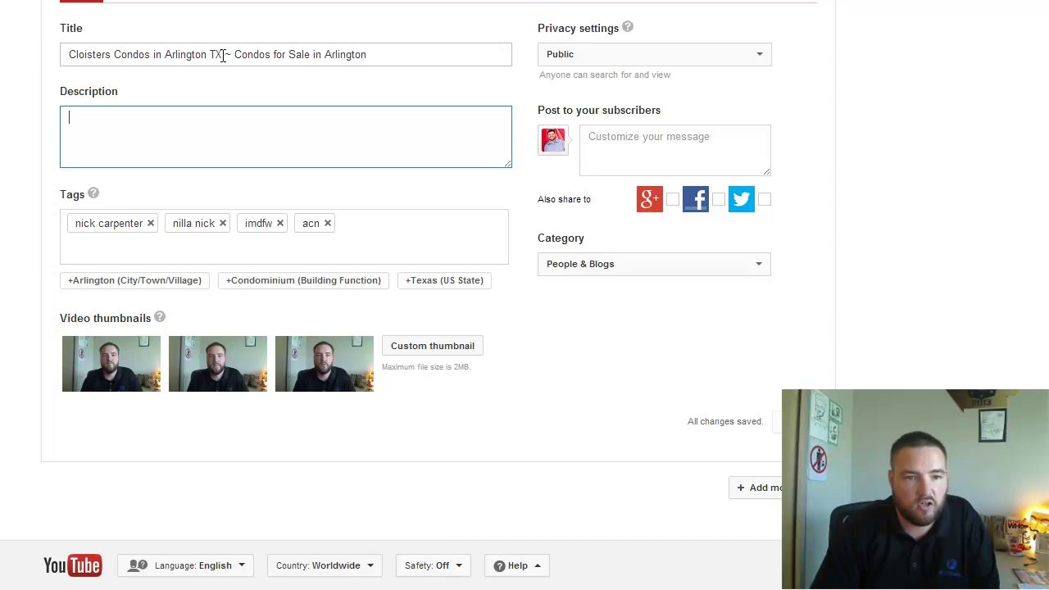
click(221, 55)
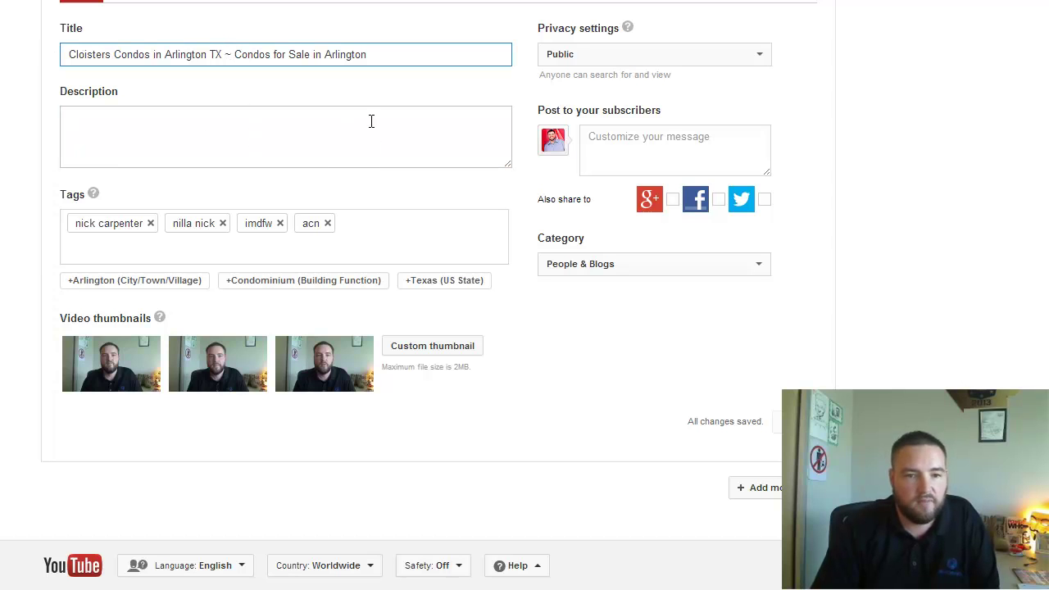
click(269, 145)
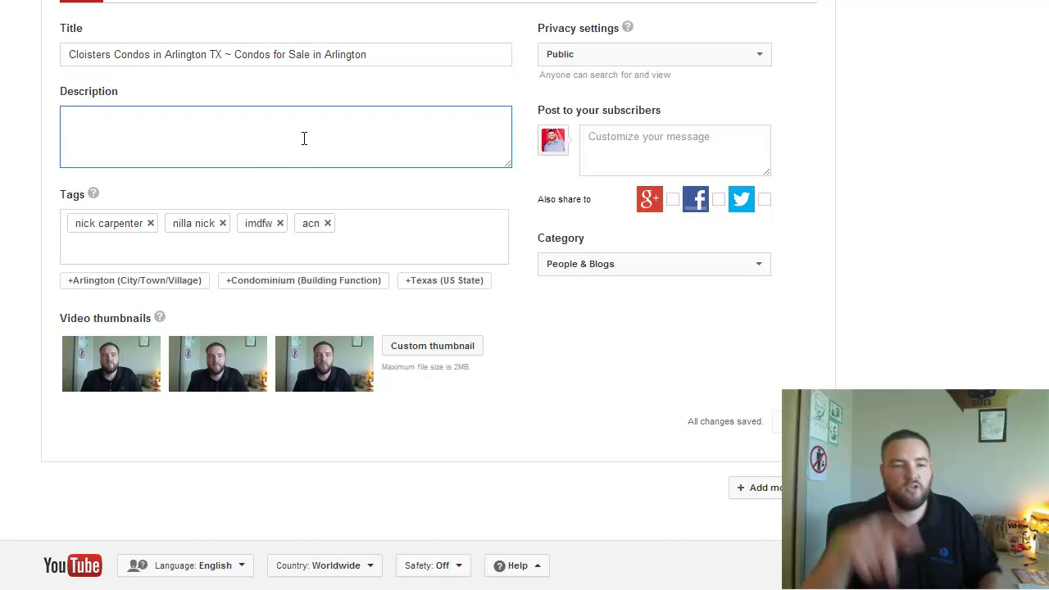
text(http://)
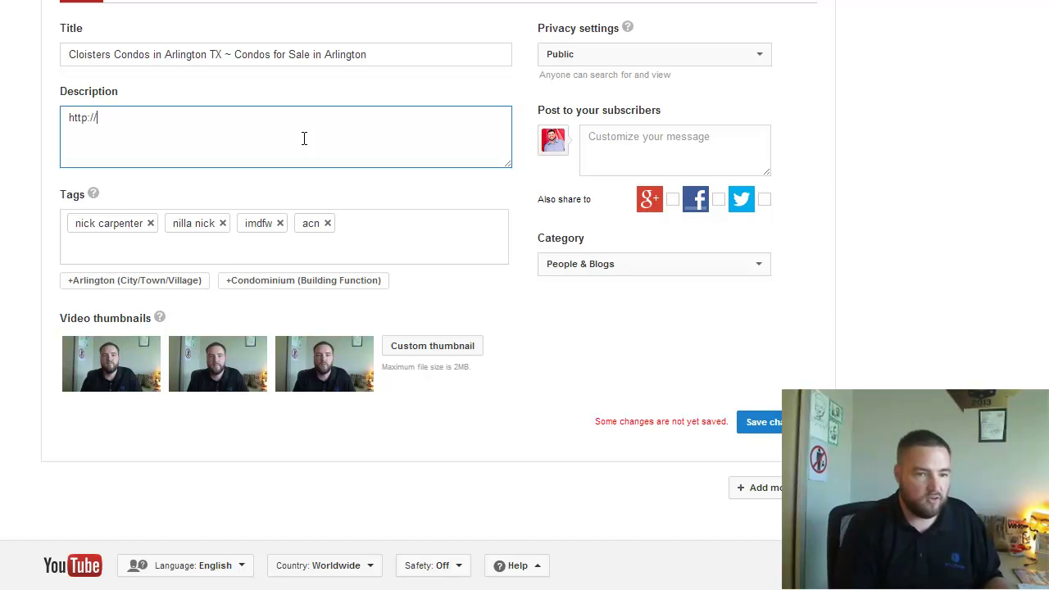
text(nillanick.com)
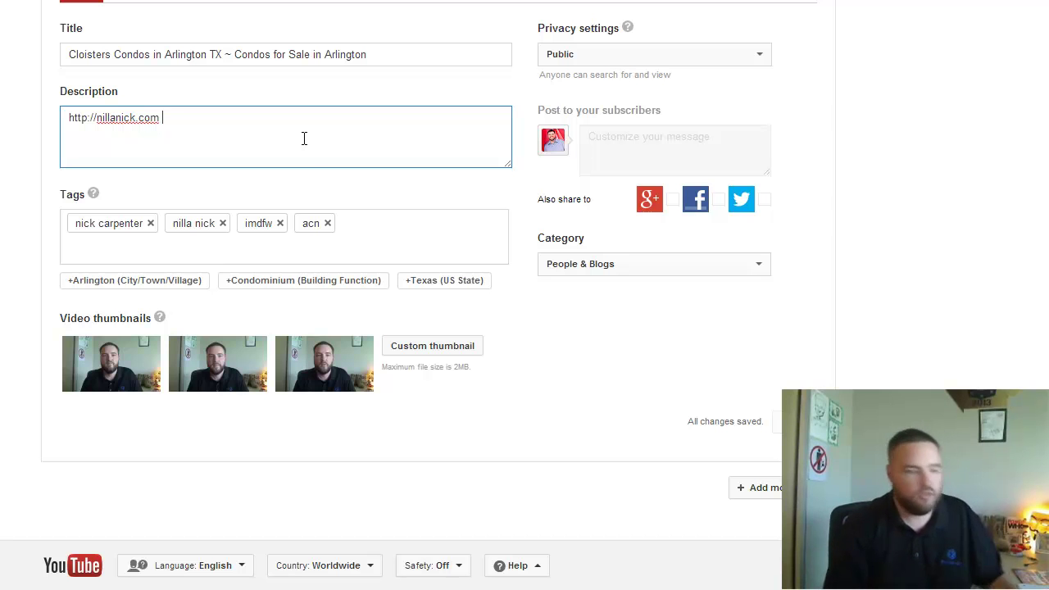
- Add "Information for people interested in buying a condo in the Cloisters condos in Arlington, TX." after the link in the description
text(Inf)
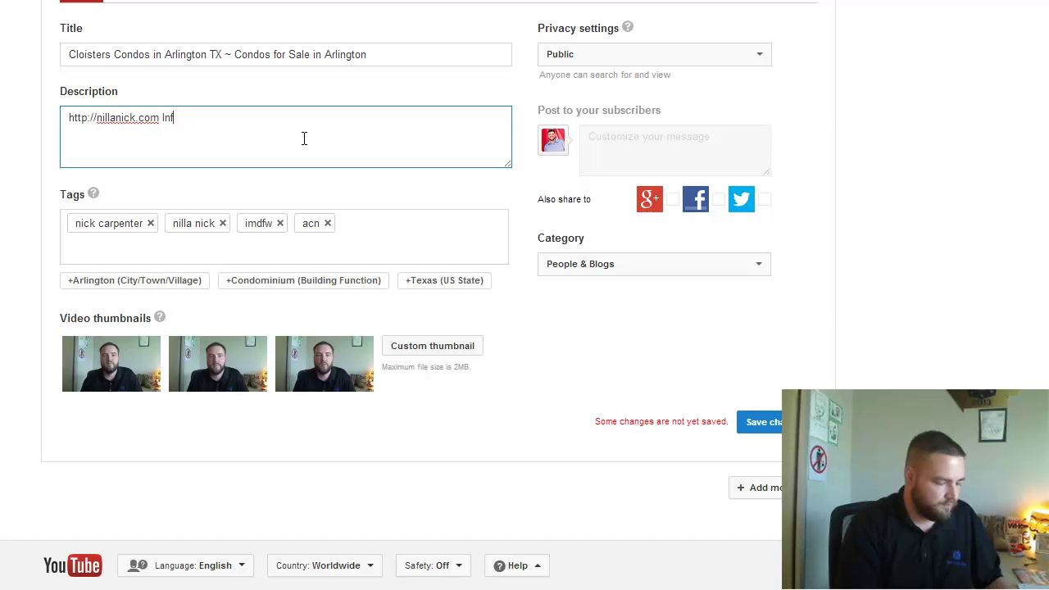
text(ormation for people)
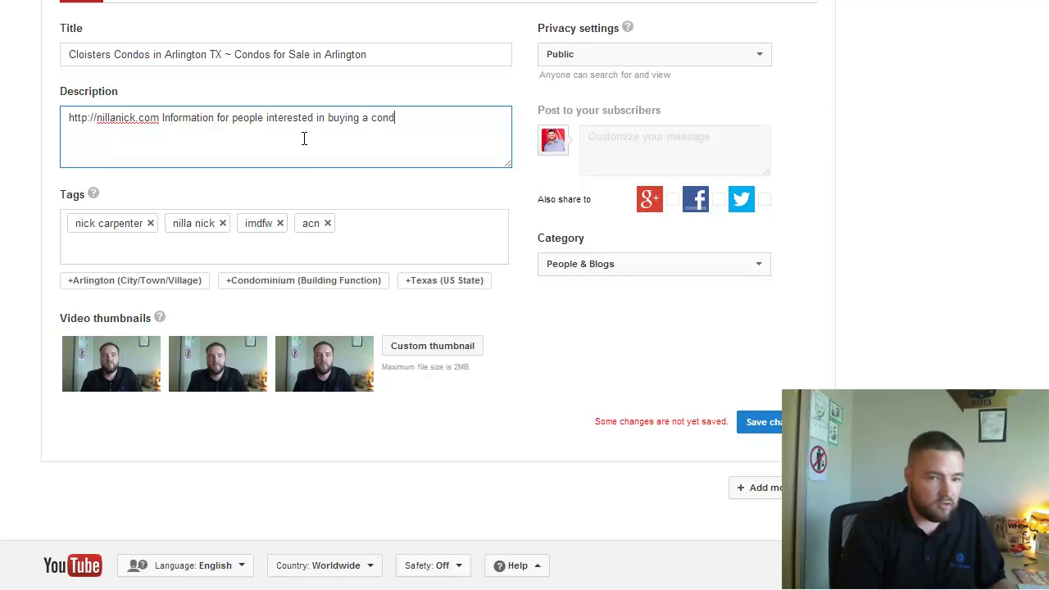
text(in the )
text(Closi)
text(ters )
text(condo)
text(s in Arliongton)
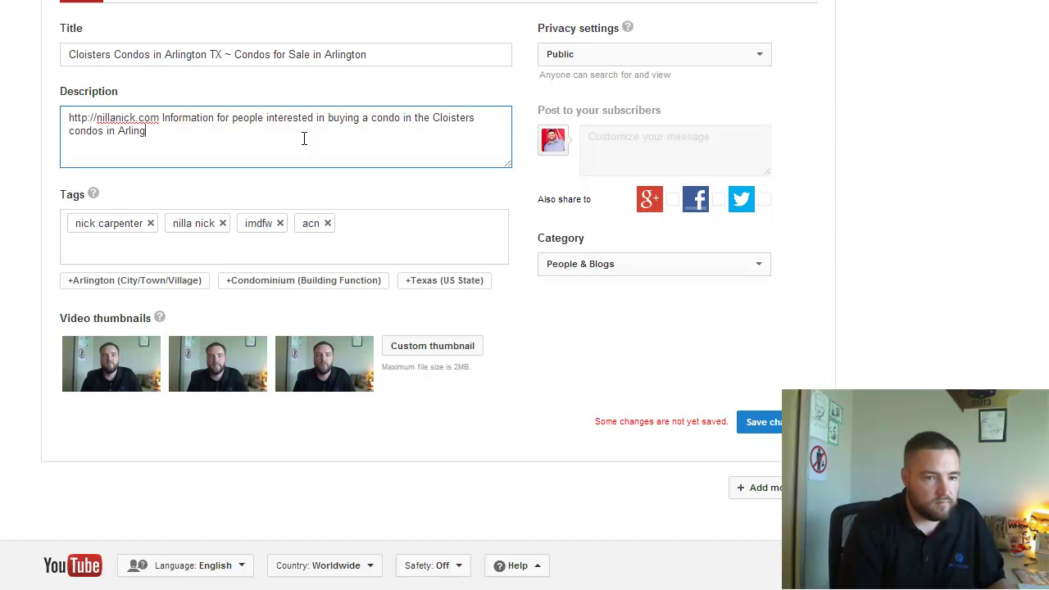
text(, TX.)
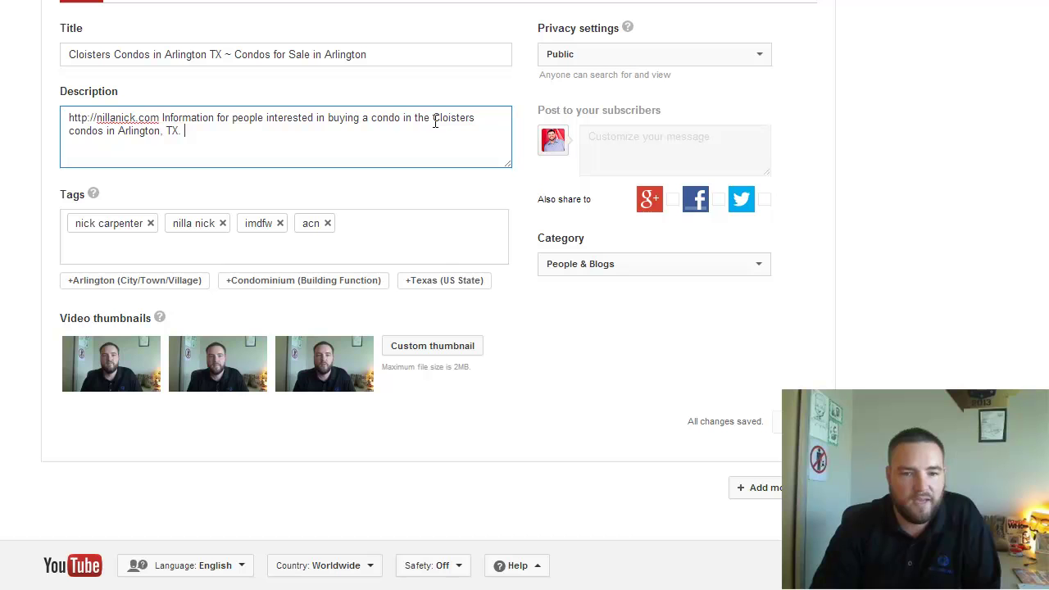
drag(434, 117, 179, 128)
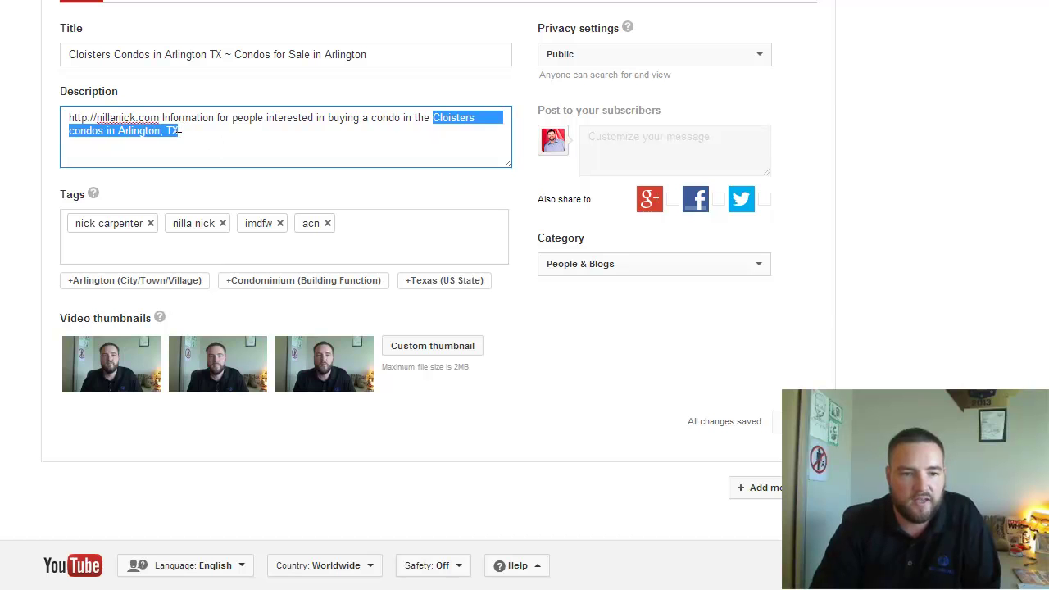
click(271, 142)
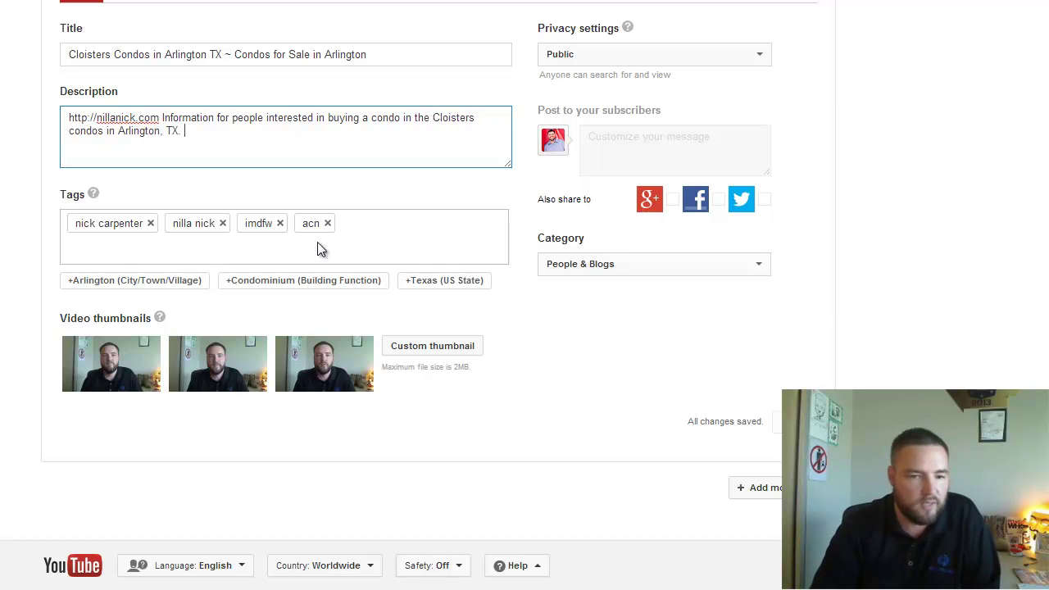
- Remove the acn tag and add the separate tags cloisters, condos, arlington and tx
click(327, 223)
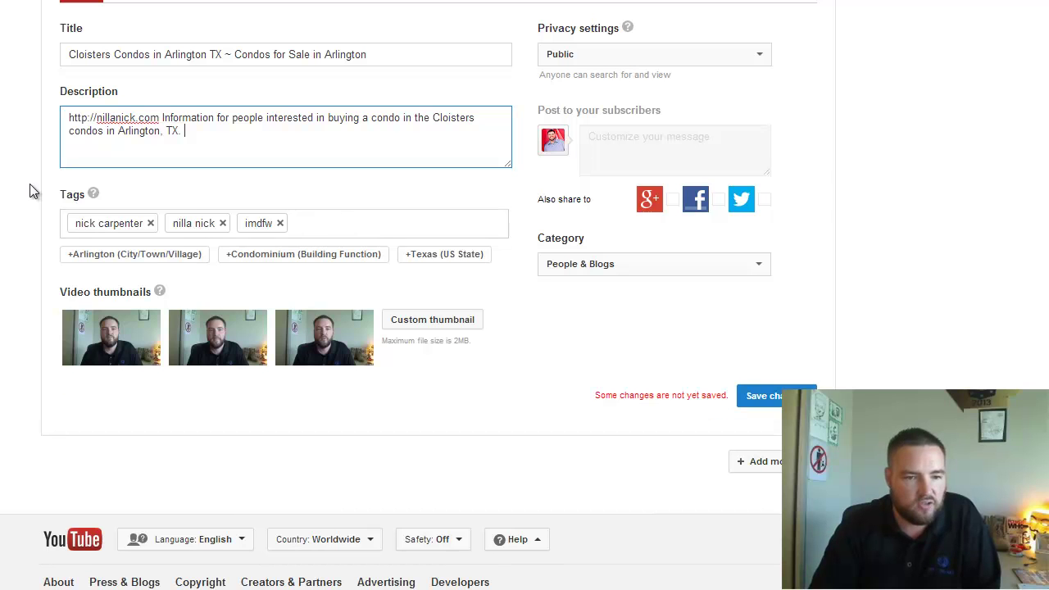
click(323, 223)
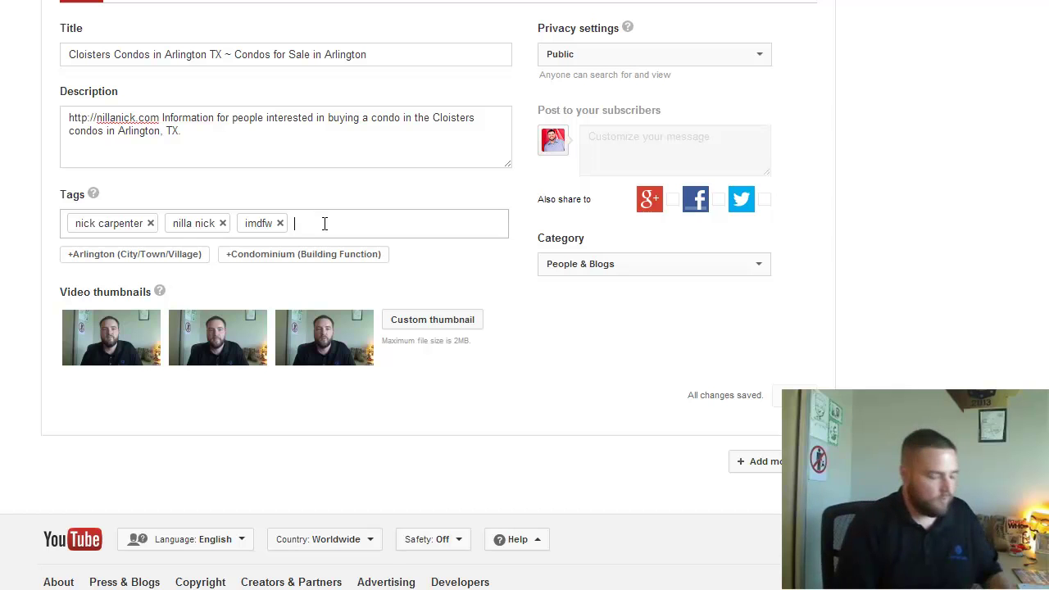
text(cloist)
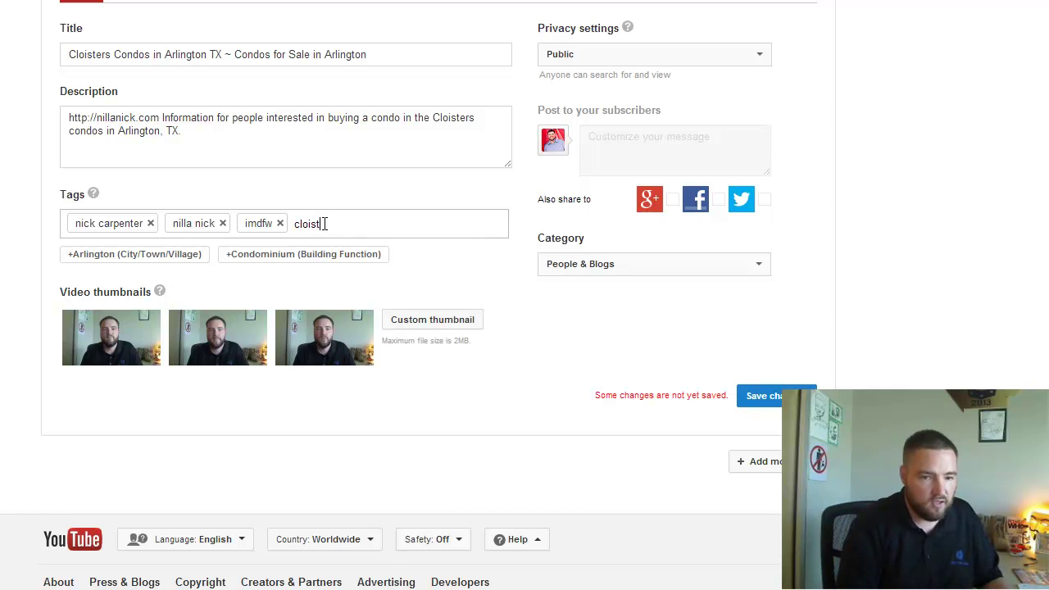
text(ers)
key(Return)
text(condons)
key(BackSpace)
key(BackSpace)
text(s)
key(Return)
text(arlington)
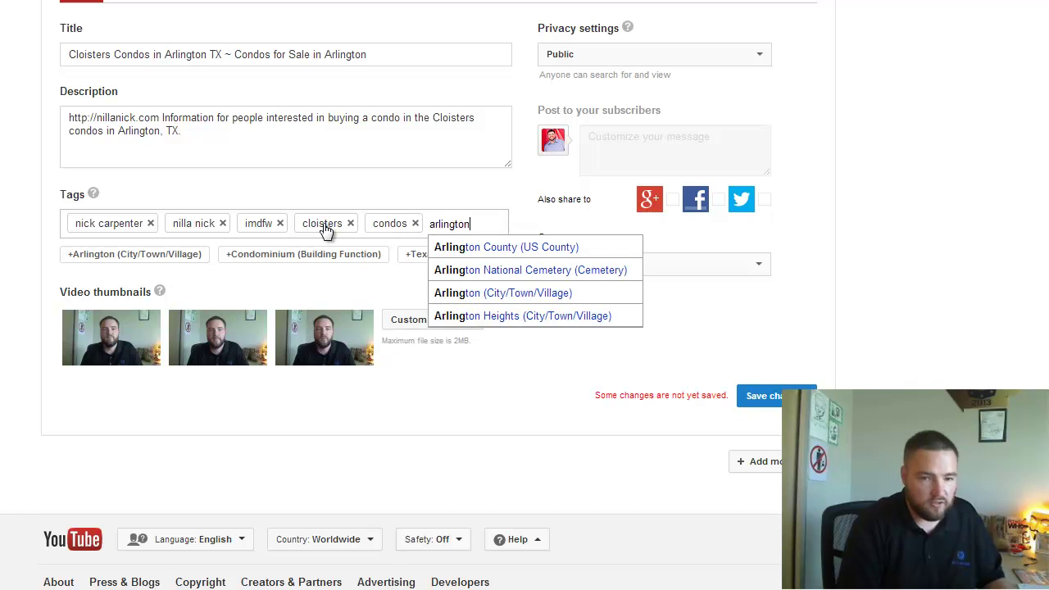
key(Return)
text(tx)
key(Return)
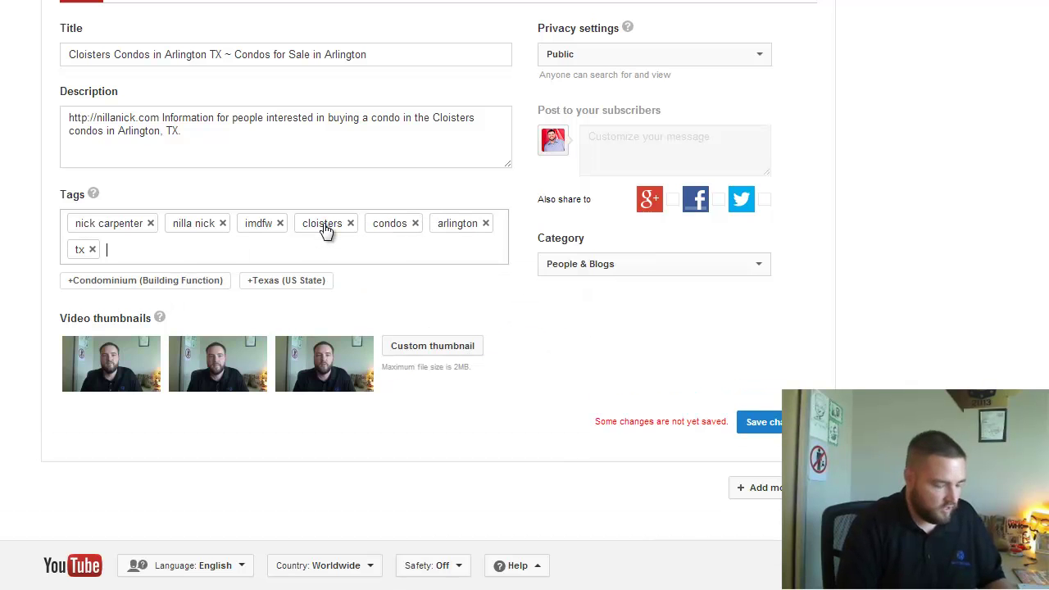
- Add the two phrase tags "cloisters condos" and "arlington tx" to the video
text(clos)
key(BackSpace)
text(is)
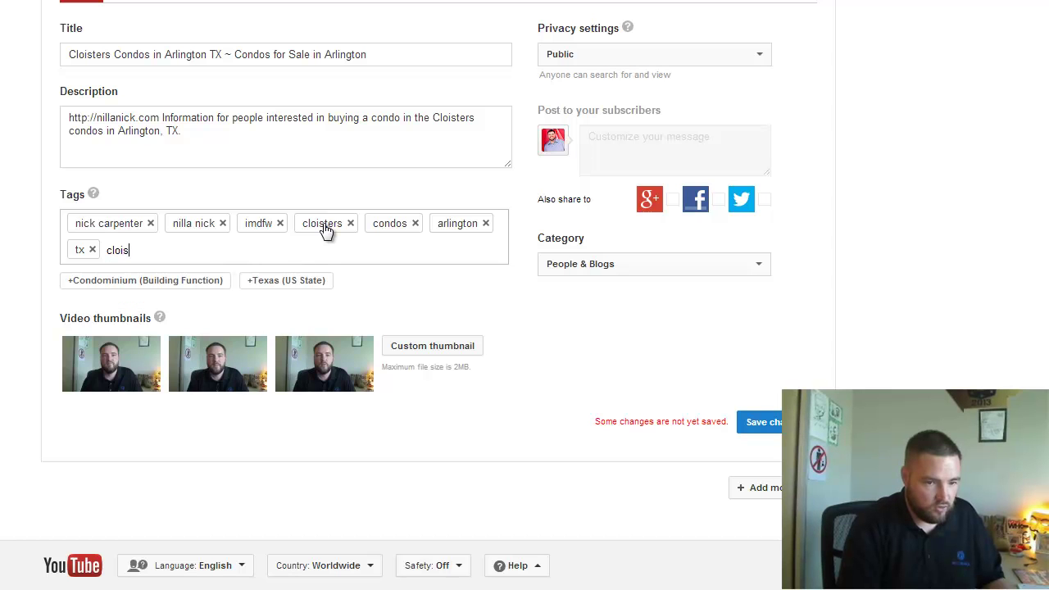
text(ters condos)
key(Return)
text(arlington tx)
key(Return)
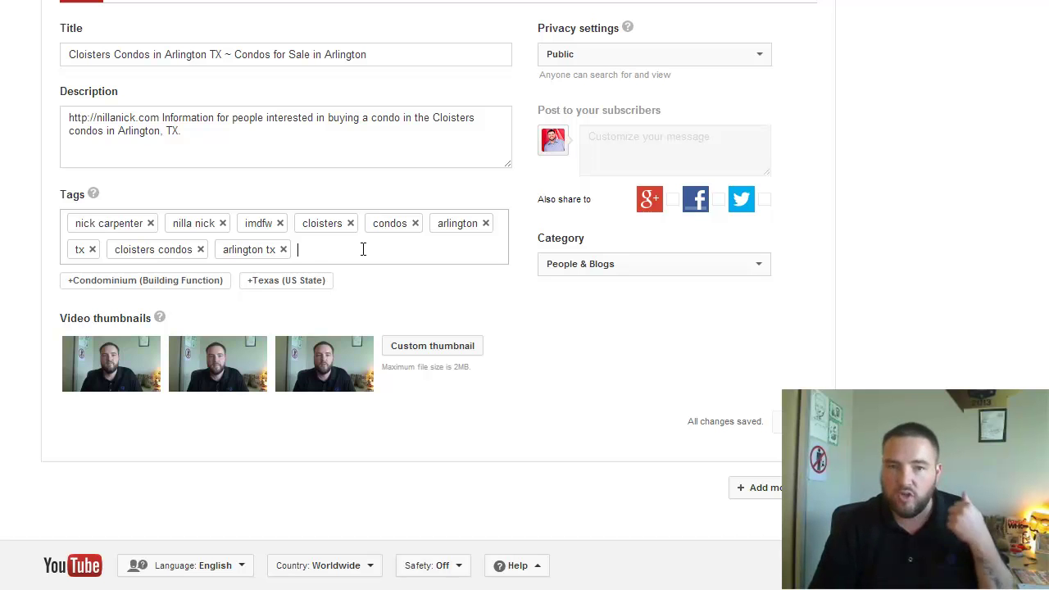
- Review the available privacy options for the video and leave it set to Public
click(376, 243)
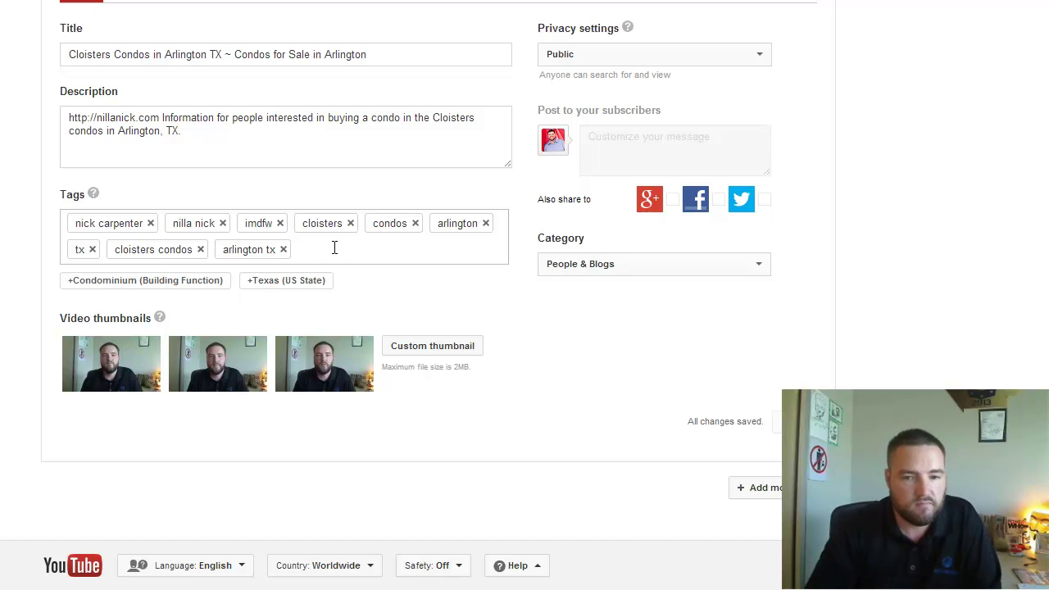
click(756, 54)
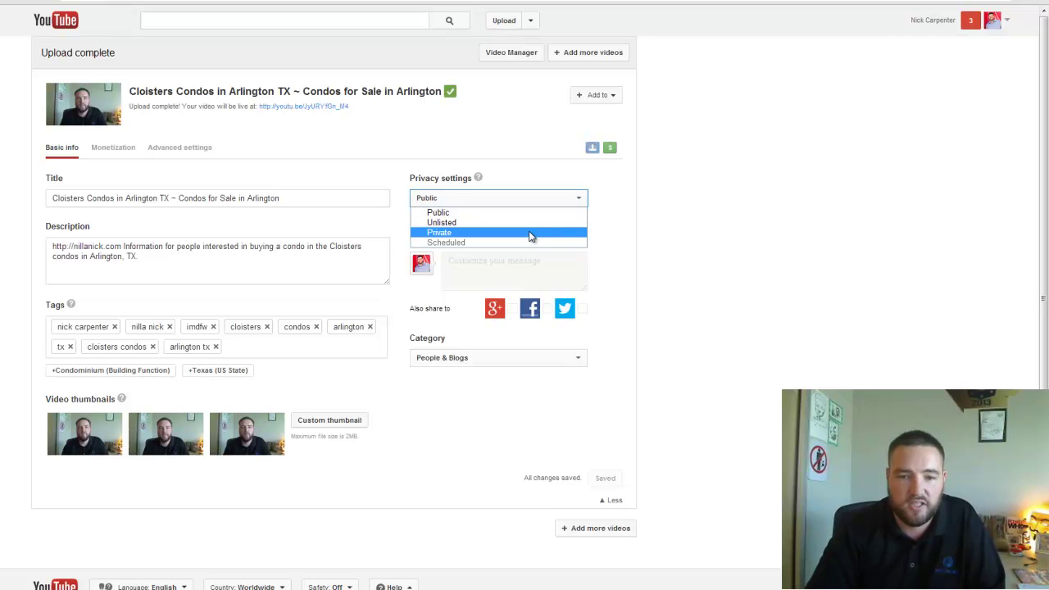
click(744, 342)
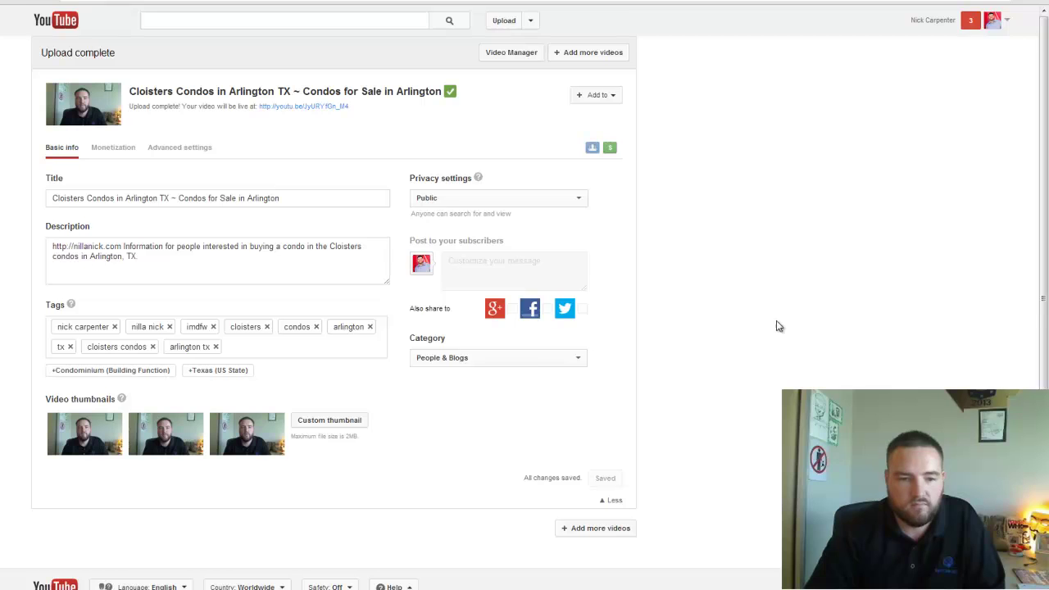
scroll(781, 327, down, 1)
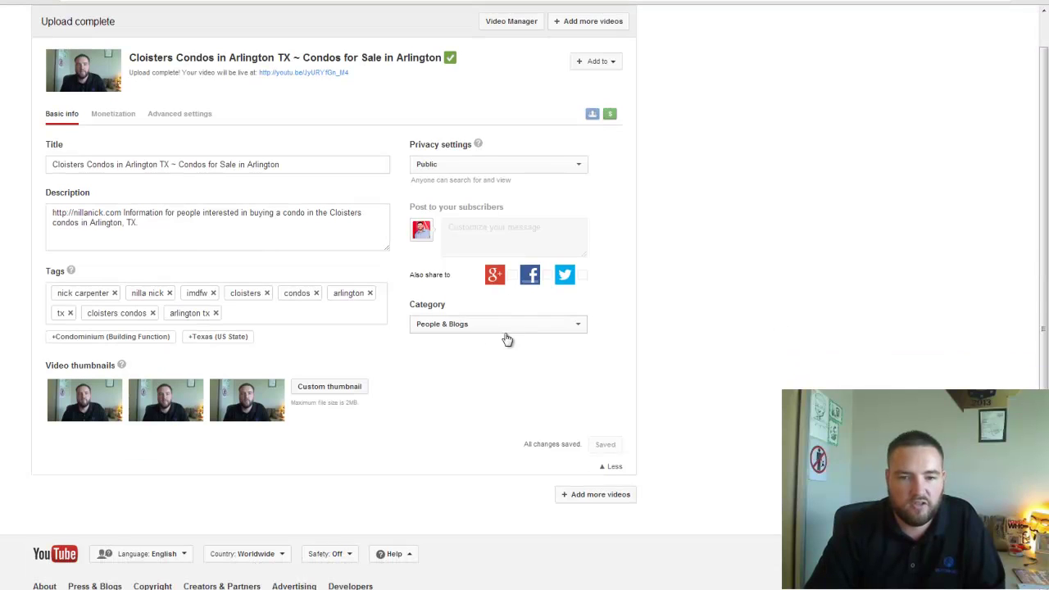
- Check the category options, keep People & Blogs, and save the video's basic info changes
click(579, 327)
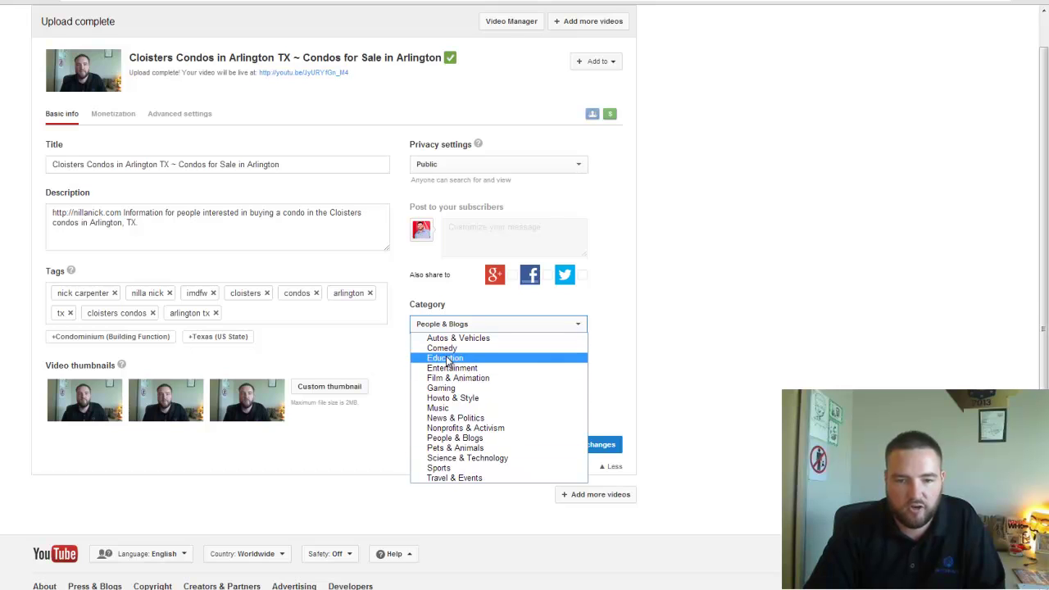
click(861, 246)
scroll(760, 293, up, 1)
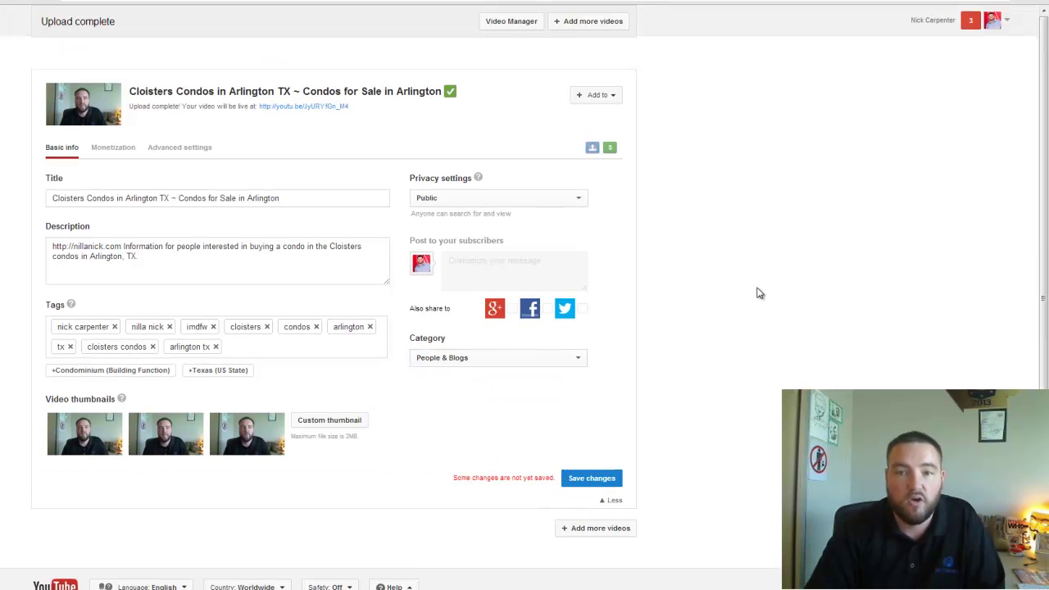
click(597, 479)
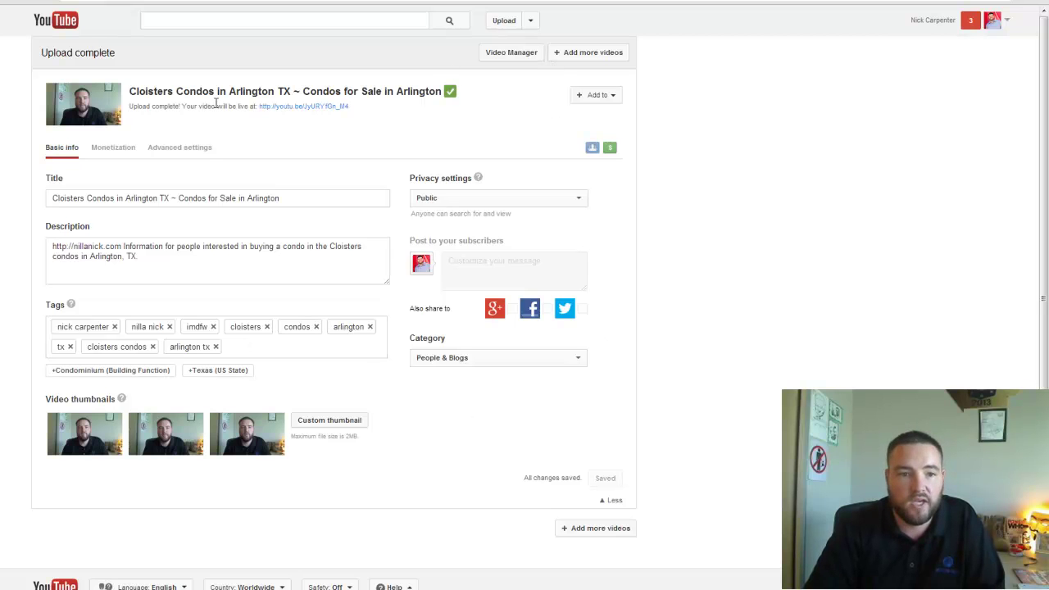
- Set the video location in the advanced settings by searching the map for ZIP code 76012
click(176, 151)
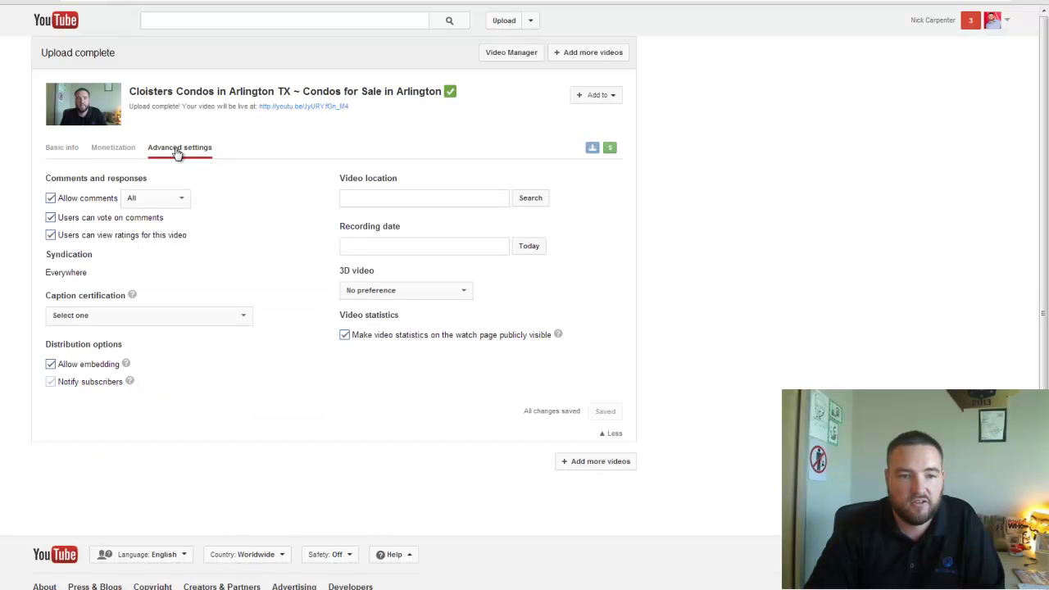
click(401, 198)
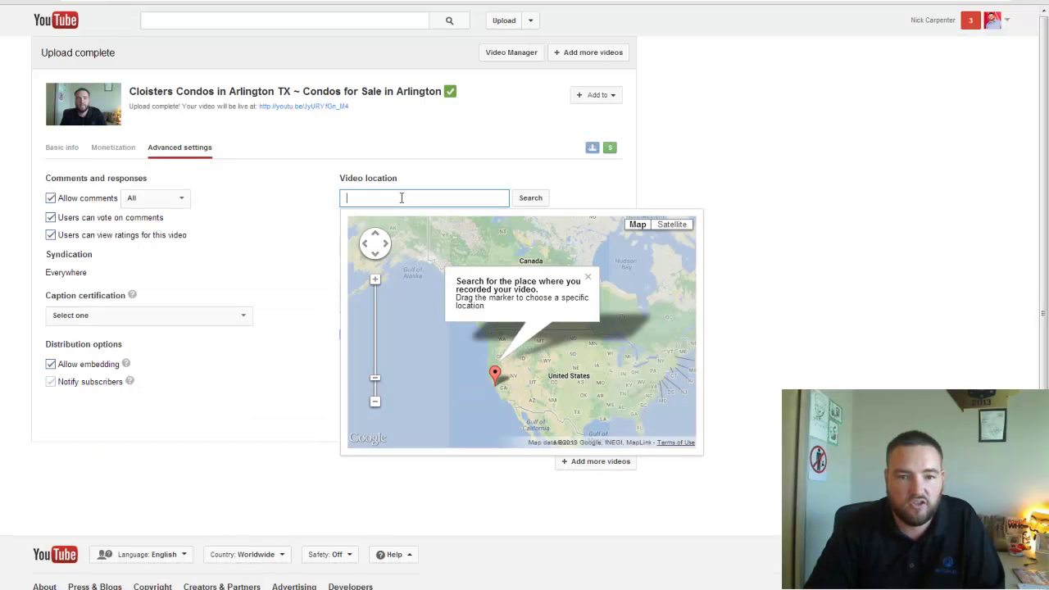
text(76012)
click(534, 198)
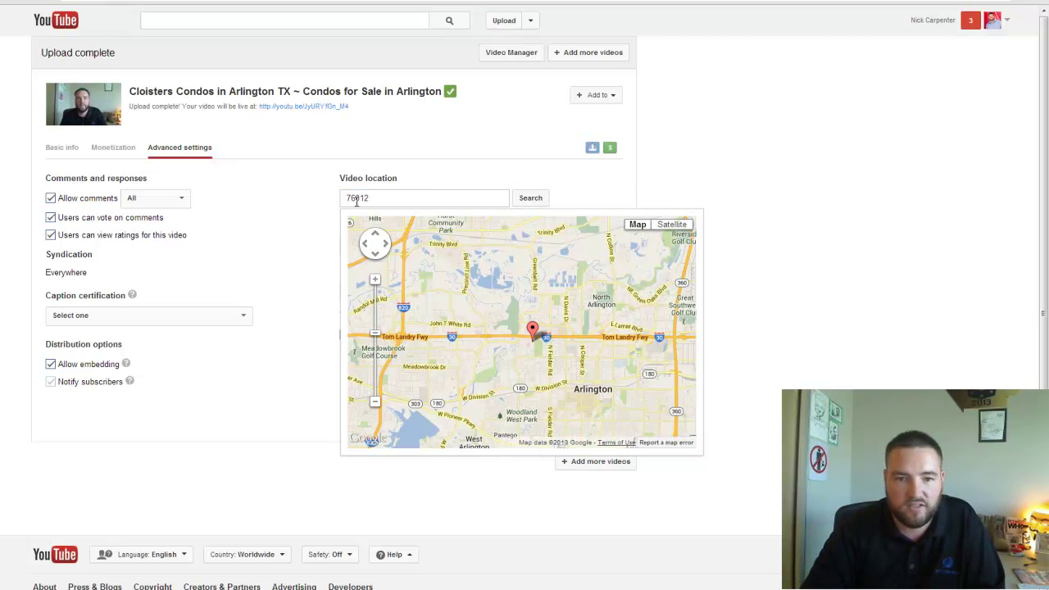
- Set the recording date to September 16, 2013 and save the advanced settings
click(374, 246)
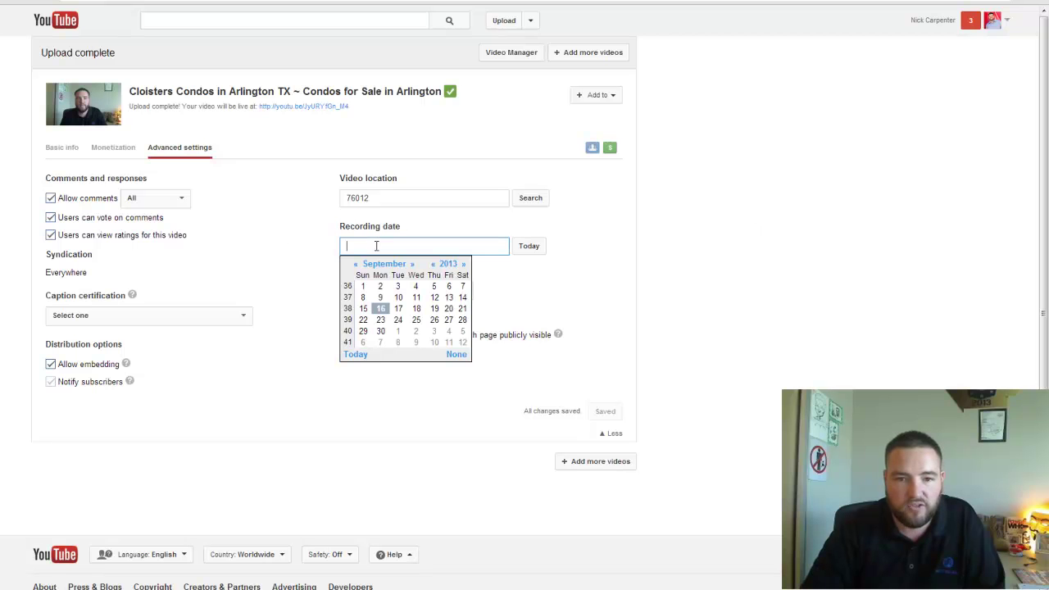
click(387, 310)
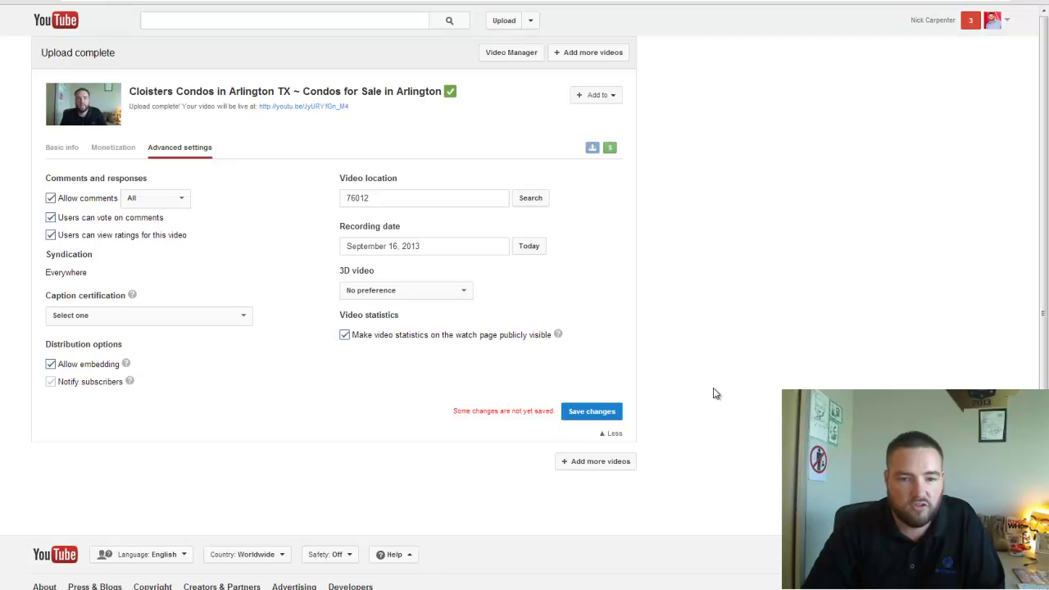
click(595, 414)
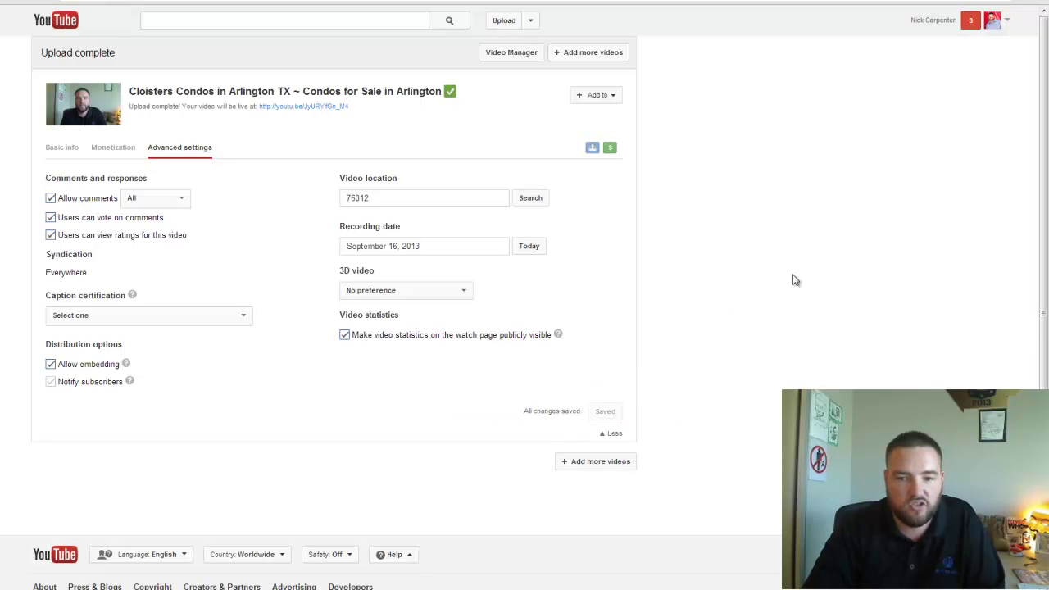